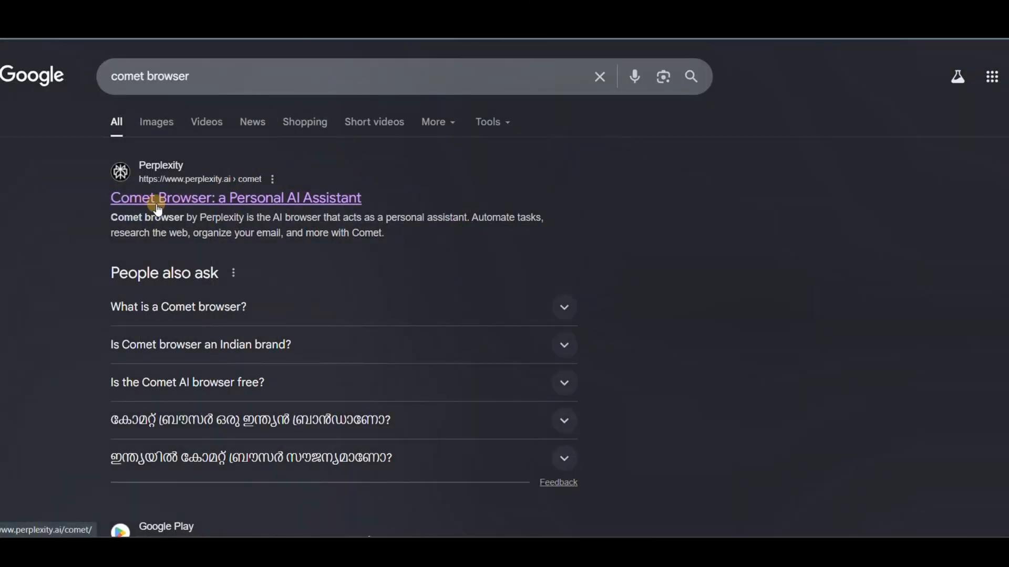
Step: Open Perplexity's Comet Browser page from the search results
click(195, 199)
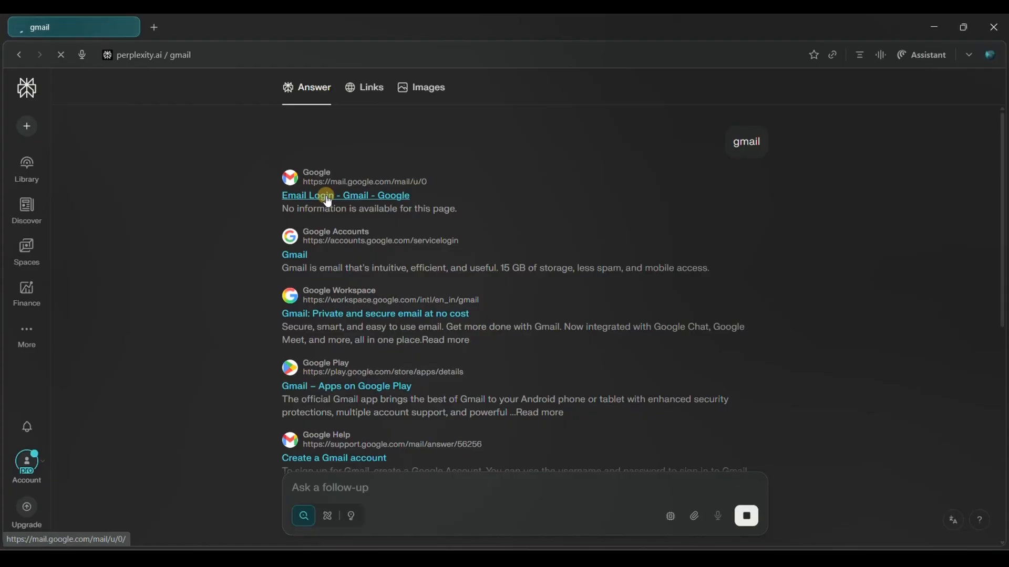
Step: Open the Gmail inbox in Comet from the gmail search results and bring up the Assistant beside it
click(327, 199)
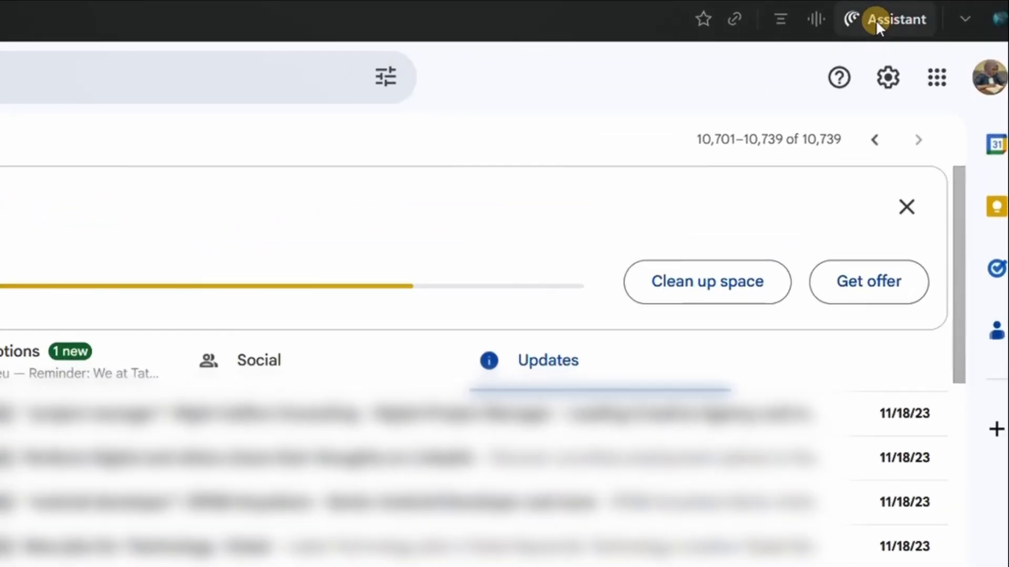
click(929, 39)
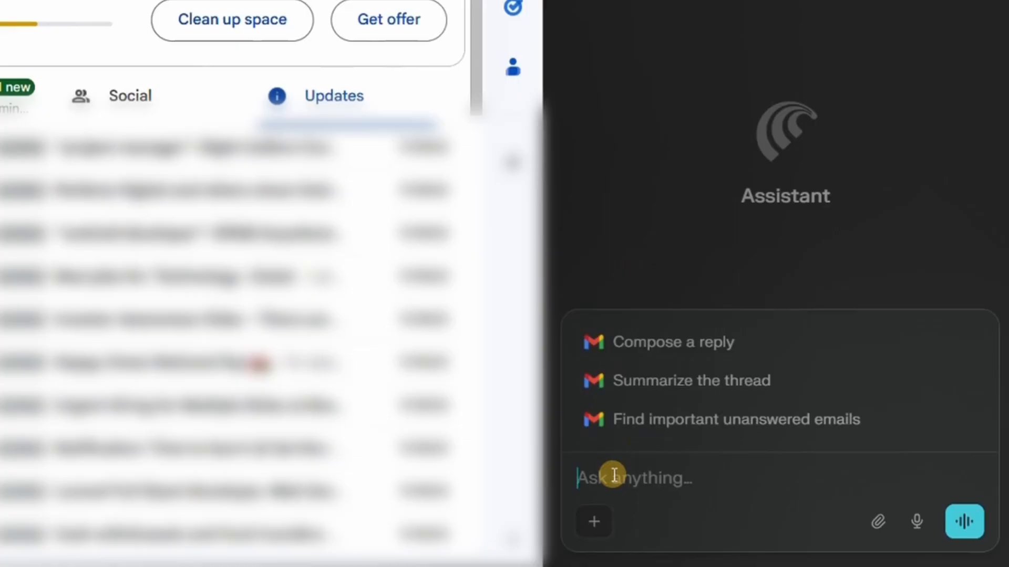
Step: Ask the Assistant to "select all promotional emails older than 1 year" and allow it to browse once
text(ct all p)
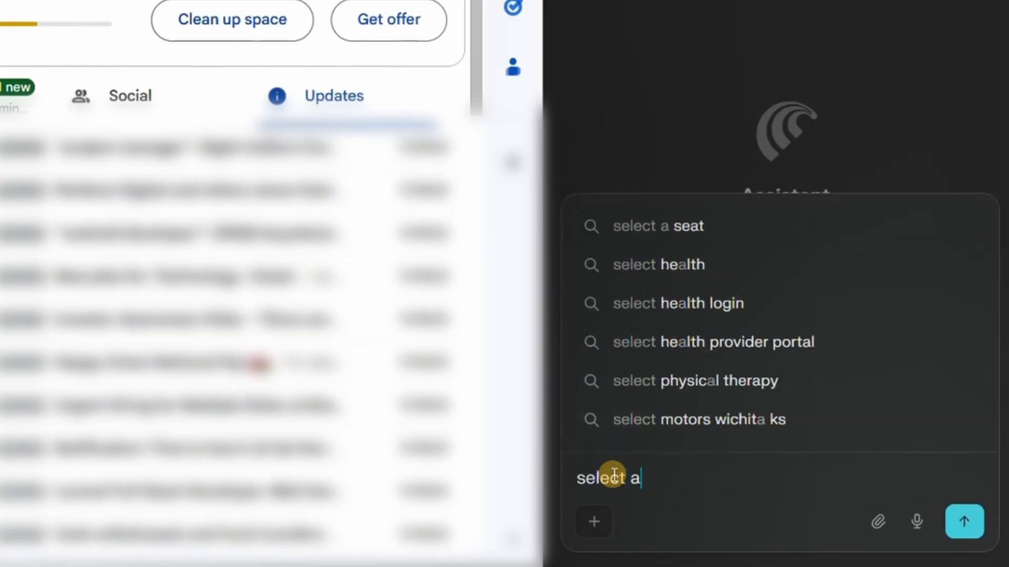
text(ro)
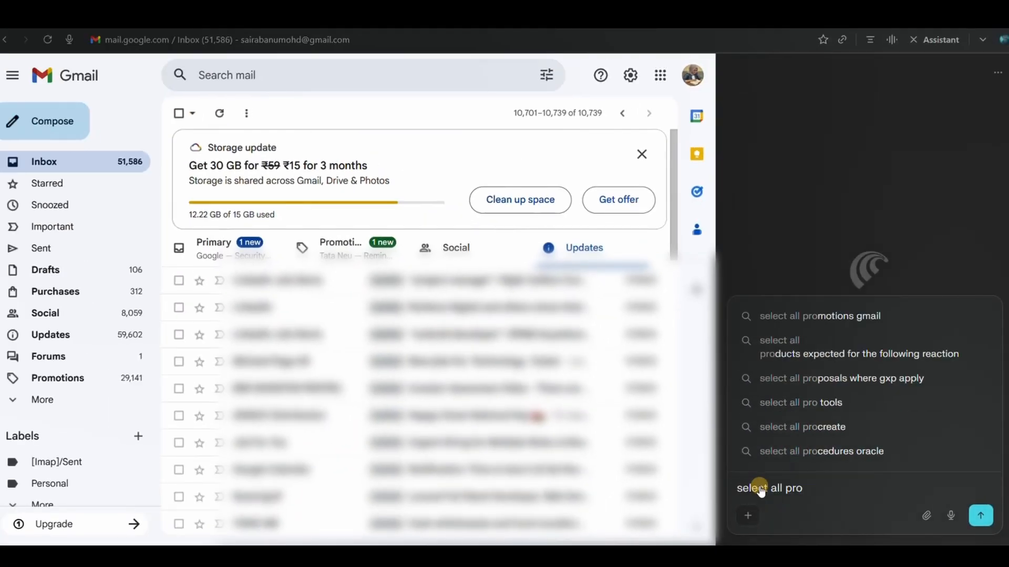
text(motional)
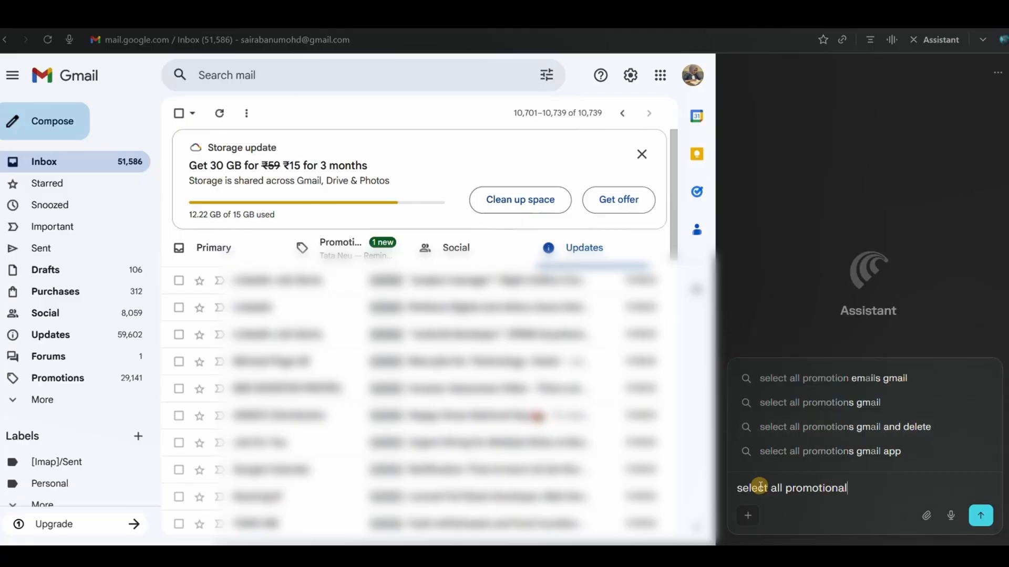
text( emails older)
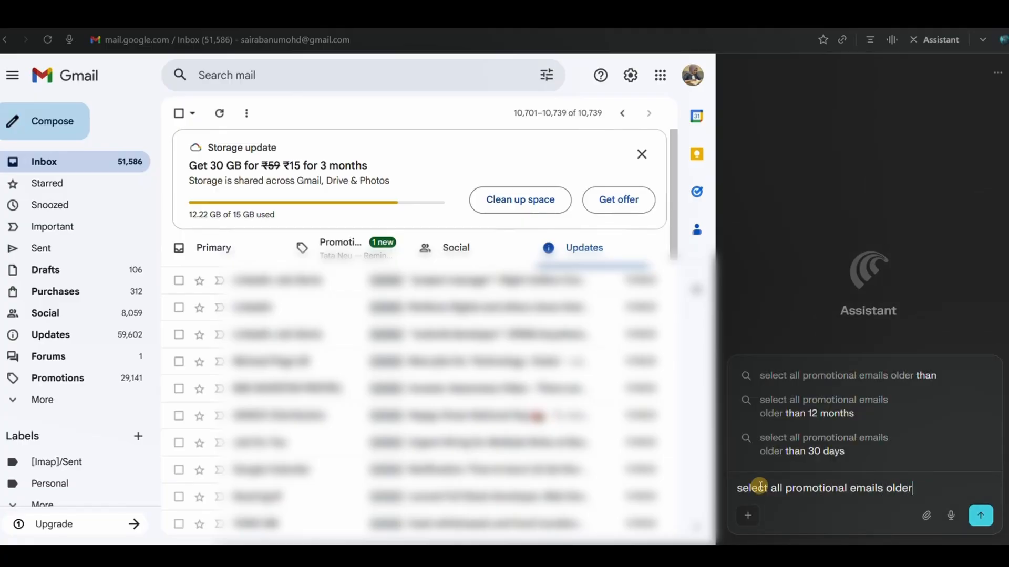
text( than 1 year)
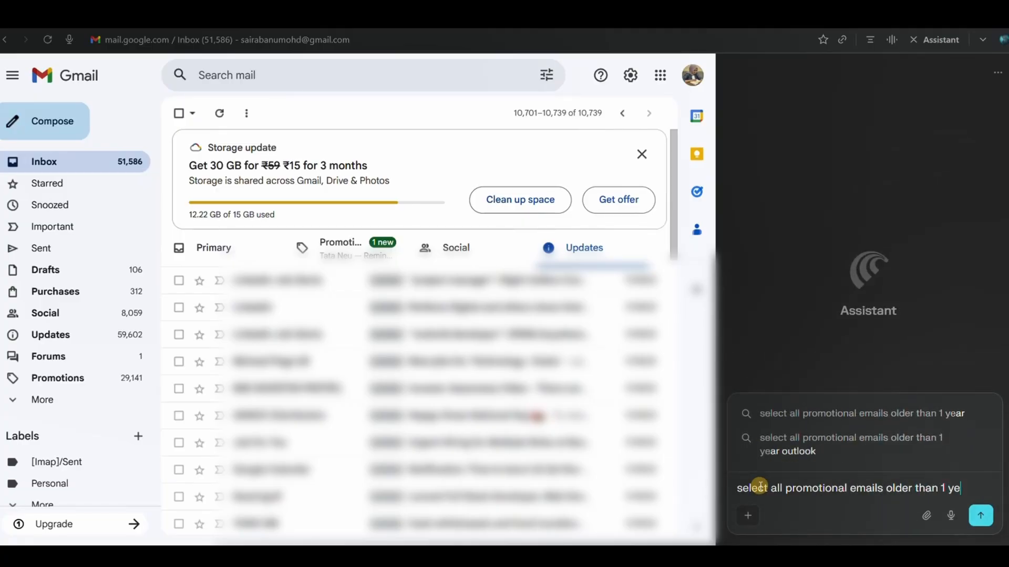
click(988, 519)
click(987, 519)
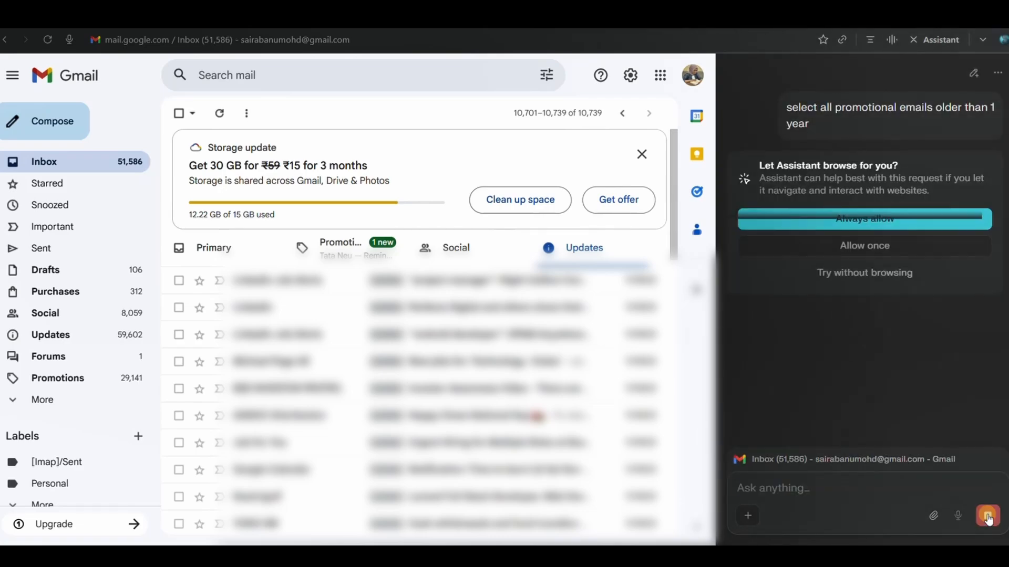
click(879, 223)
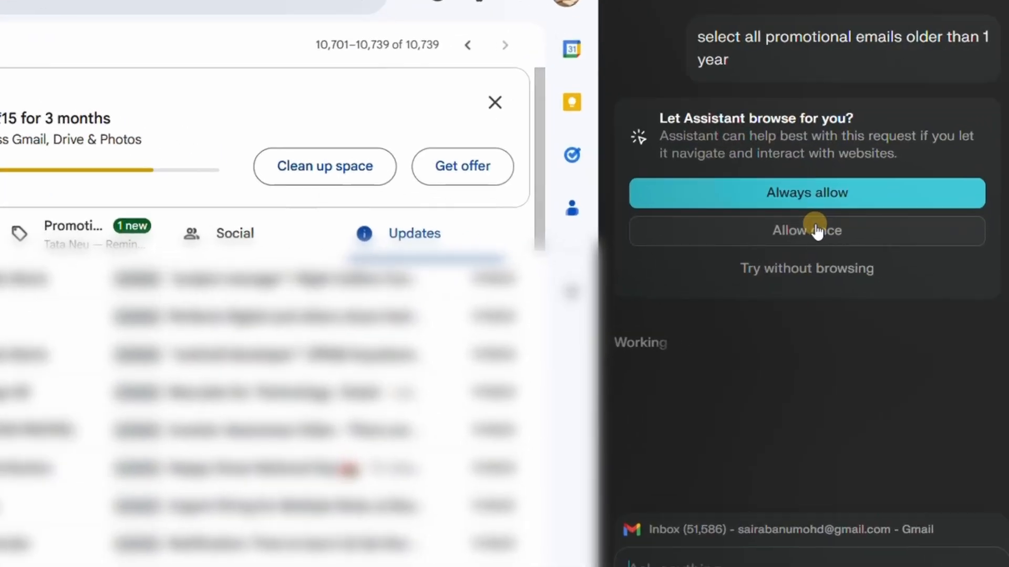
click(817, 230)
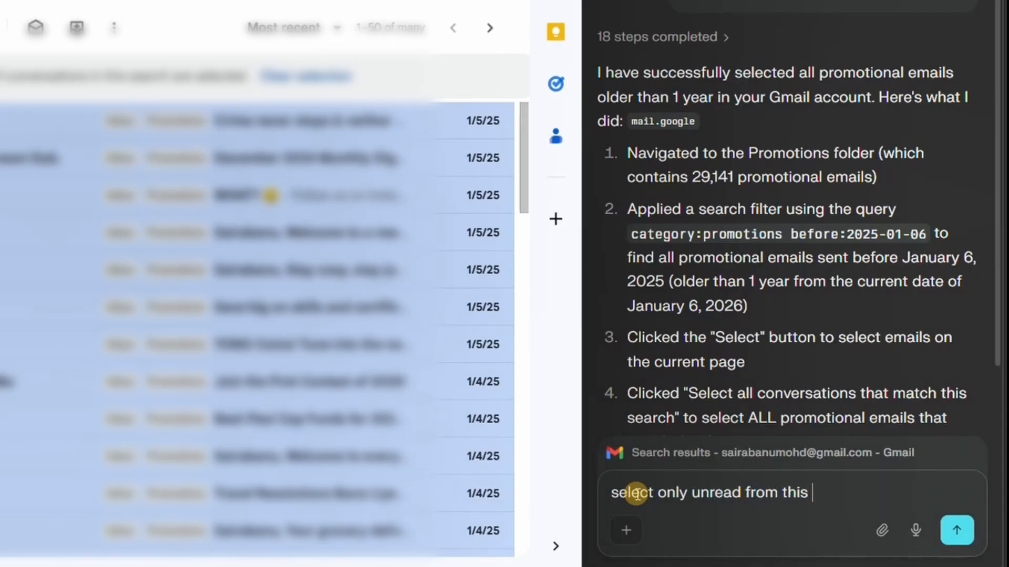
Step: Have the Assistant narrow the selected promotional emails to only the unread ones and delete them
text(t)
key(Return)
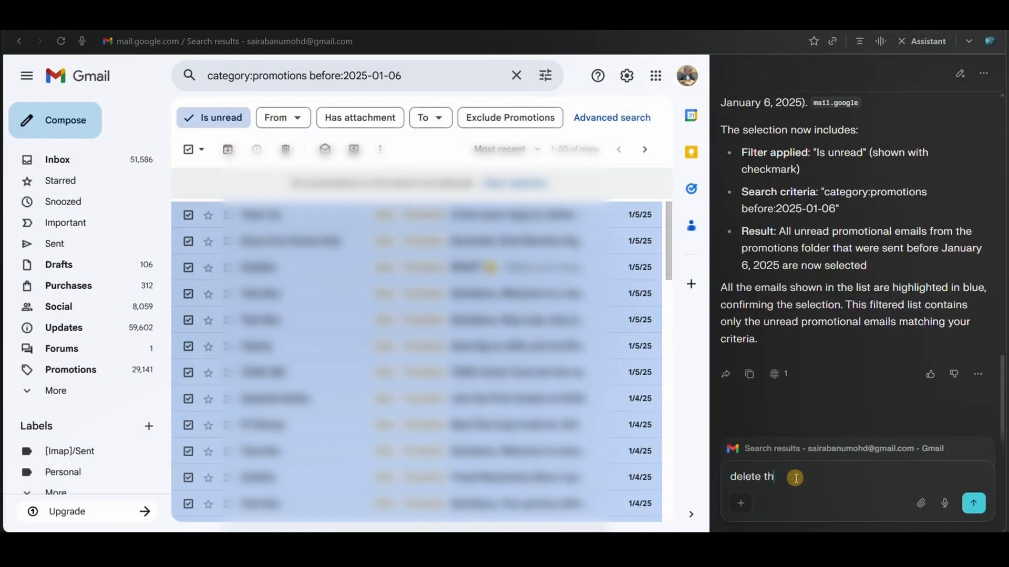
key(Return)
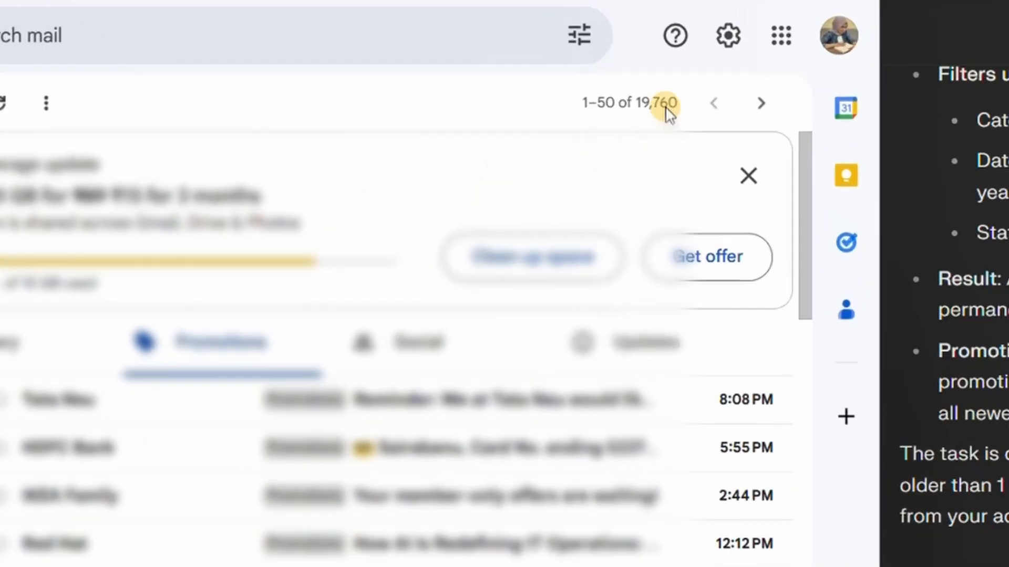
Step: Check which emails remain in the inbox's Promotions category
click(579, 115)
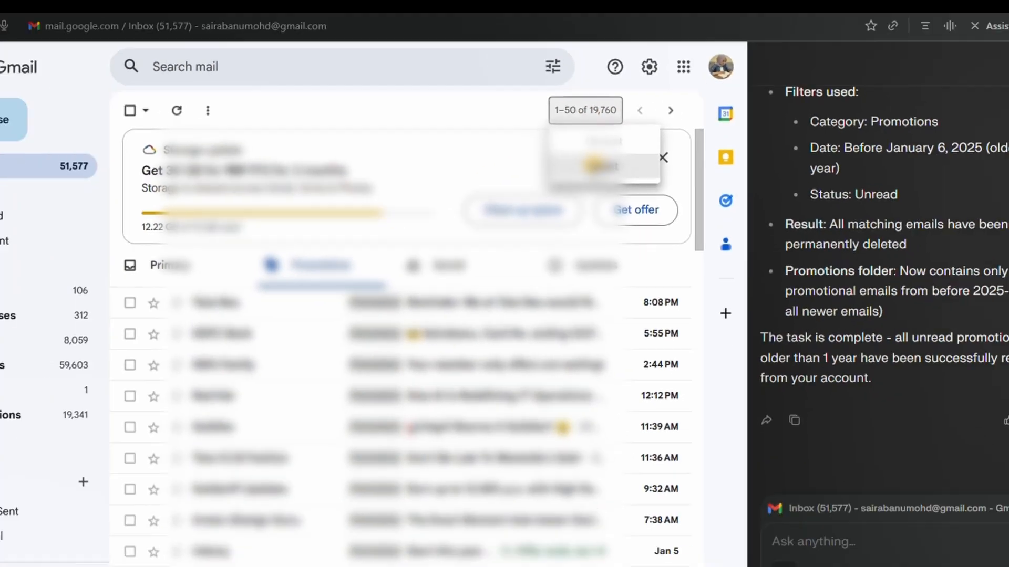
click(245, 355)
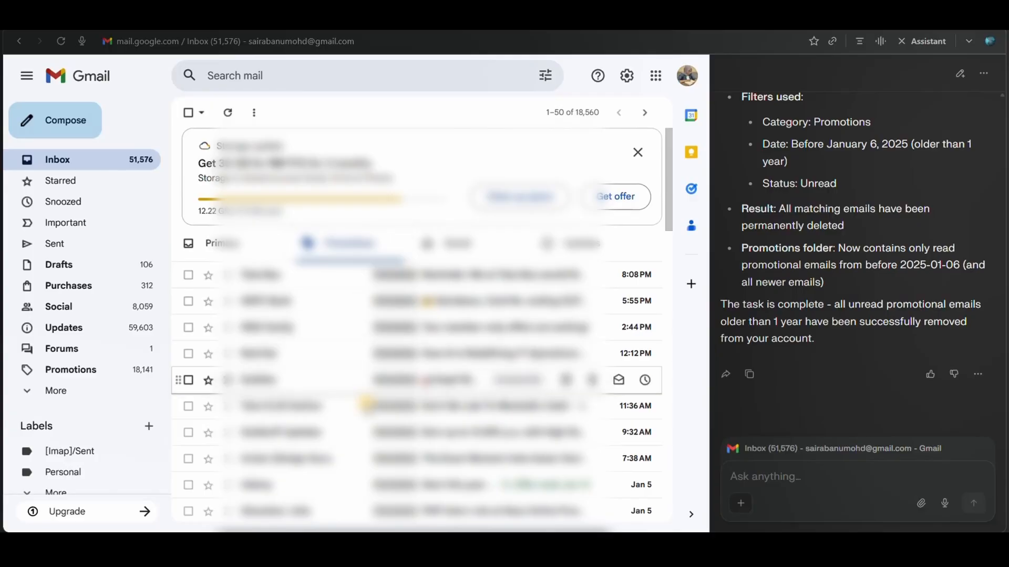
scroll(366, 404, down, 6)
scroll(335, 247, up, 6)
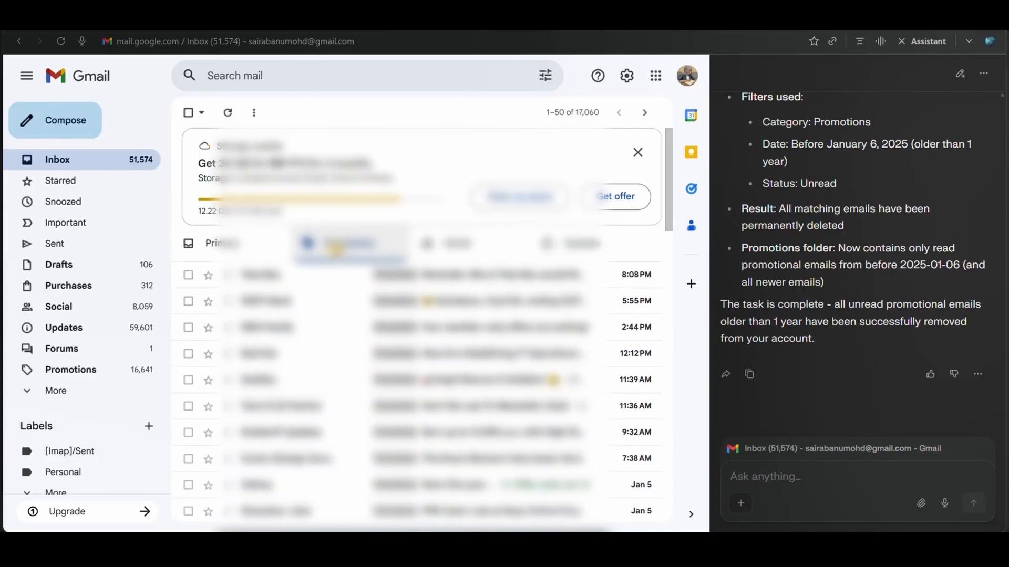
click(645, 113)
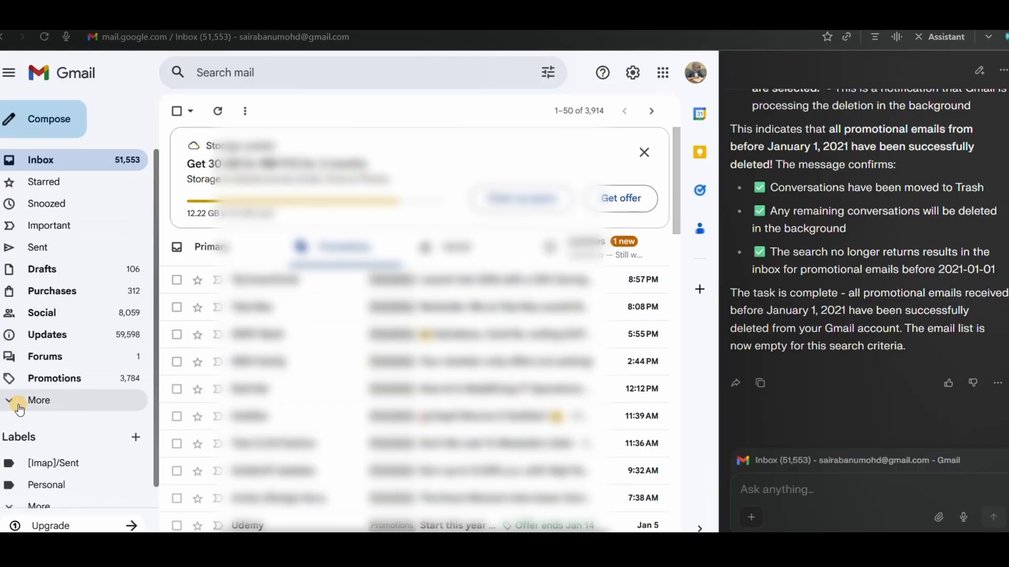
Step: Open Gmail's Trash folder and empty it
click(20, 409)
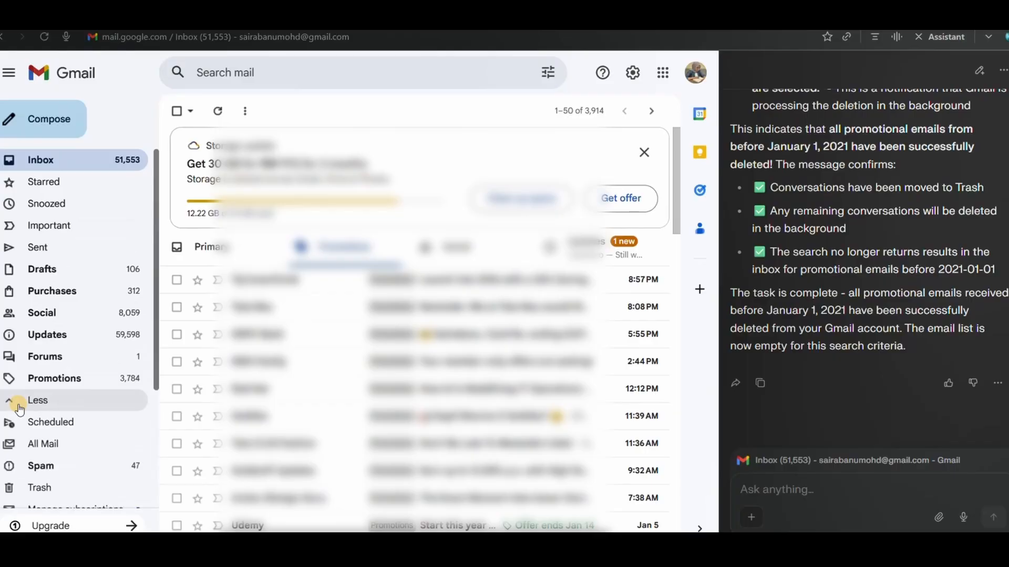
scroll(18, 396, down, 3)
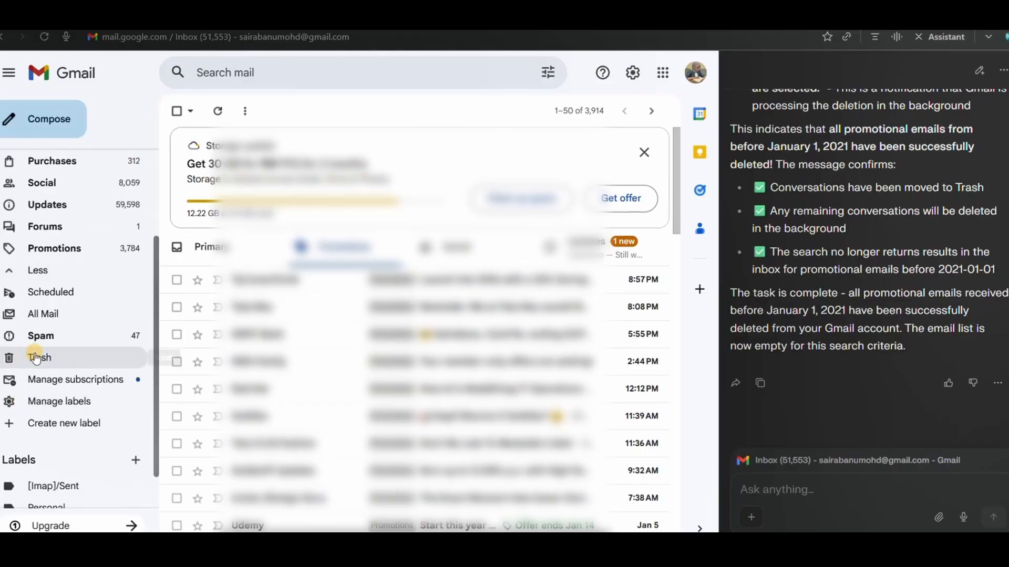
click(35, 358)
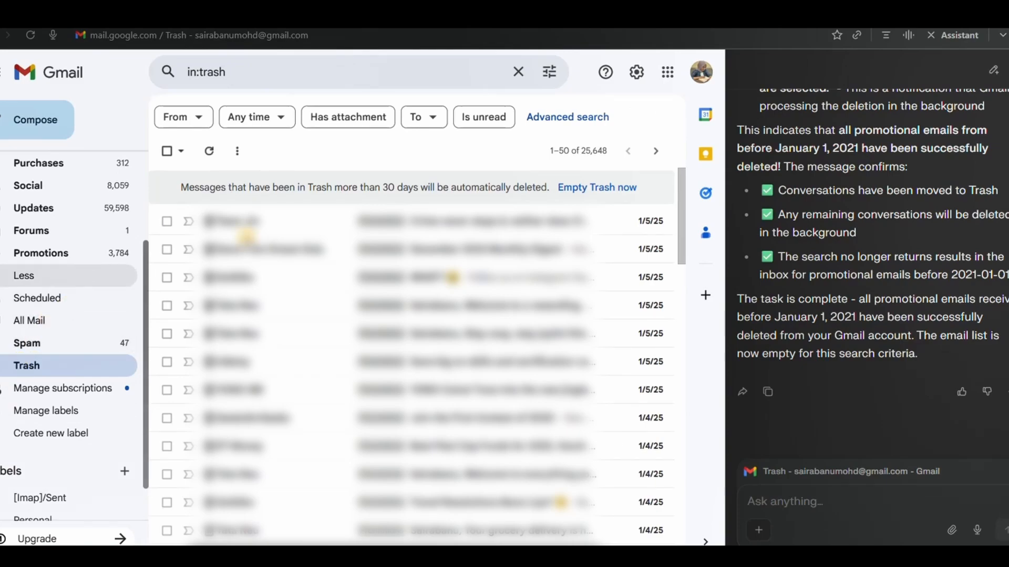
click(609, 189)
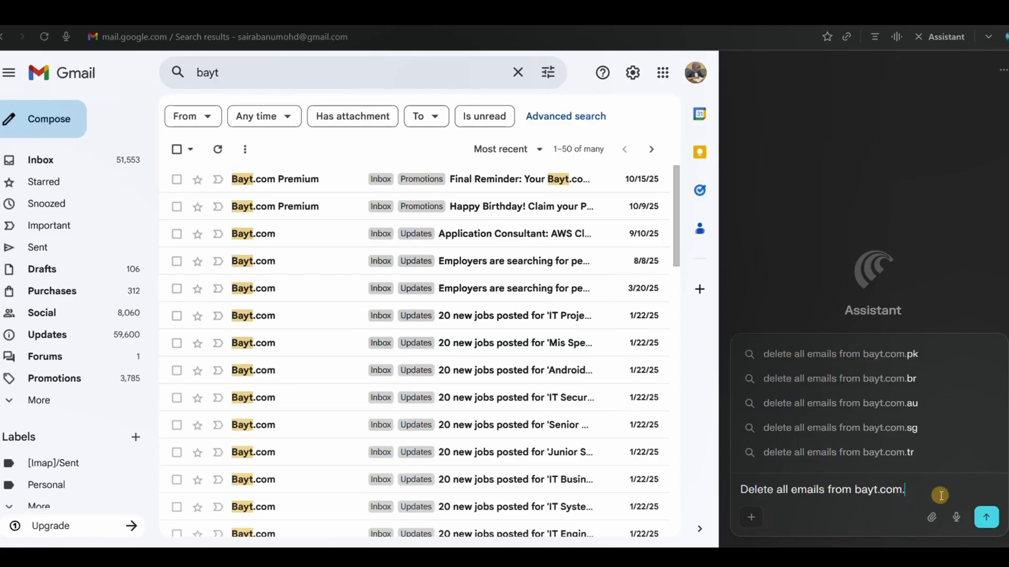
Step: Have the Assistant carry out "Delete all emails from bayt.com.", allowing it to browse once, and review its closing statement
click(986, 518)
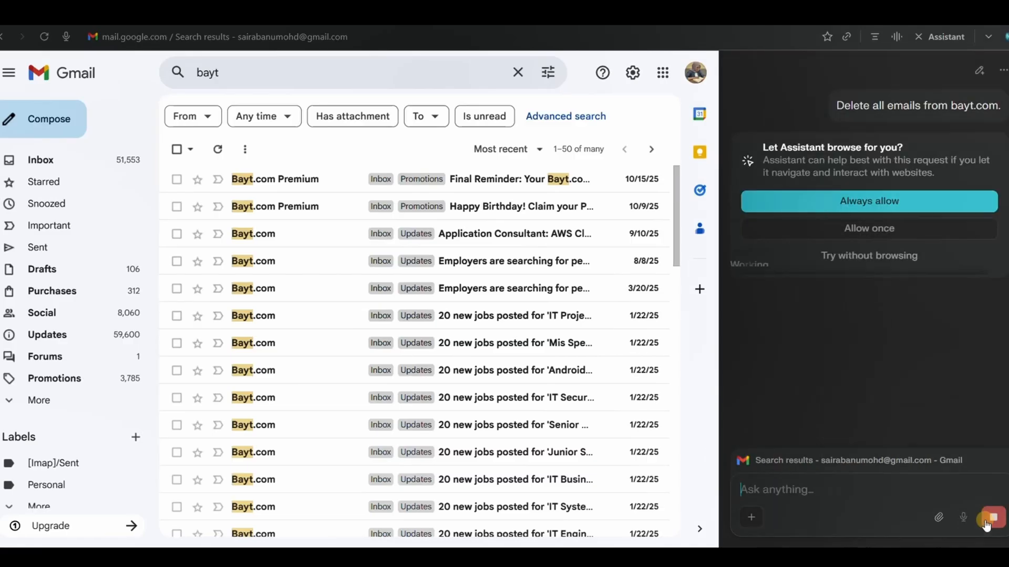
click(891, 228)
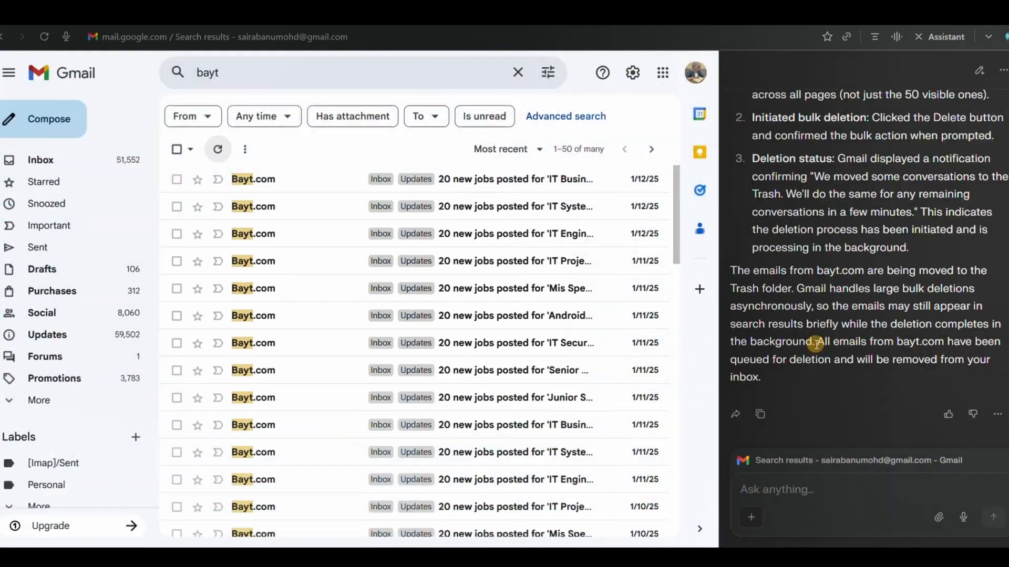
drag(818, 341, 933, 353)
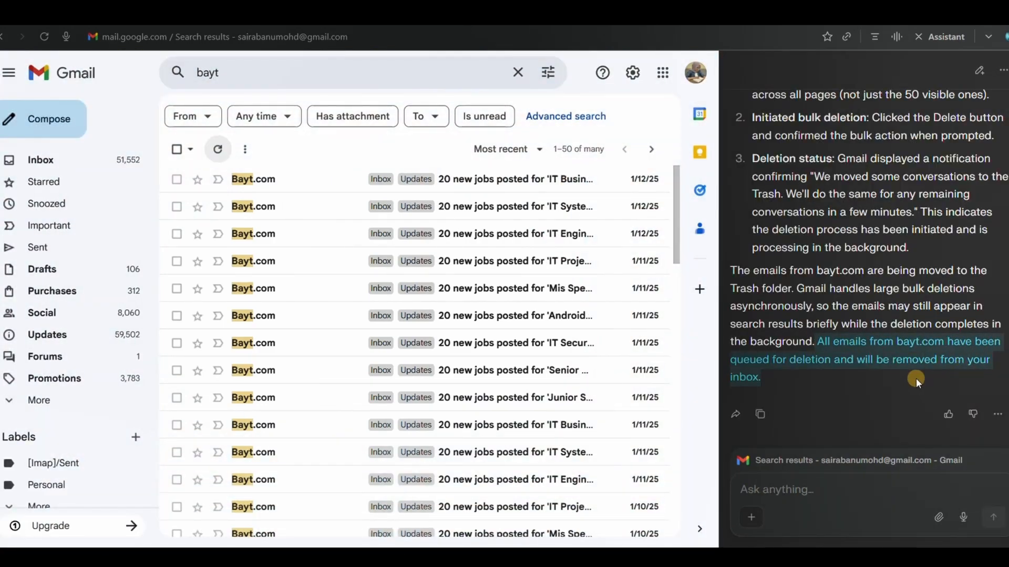
click(802, 373)
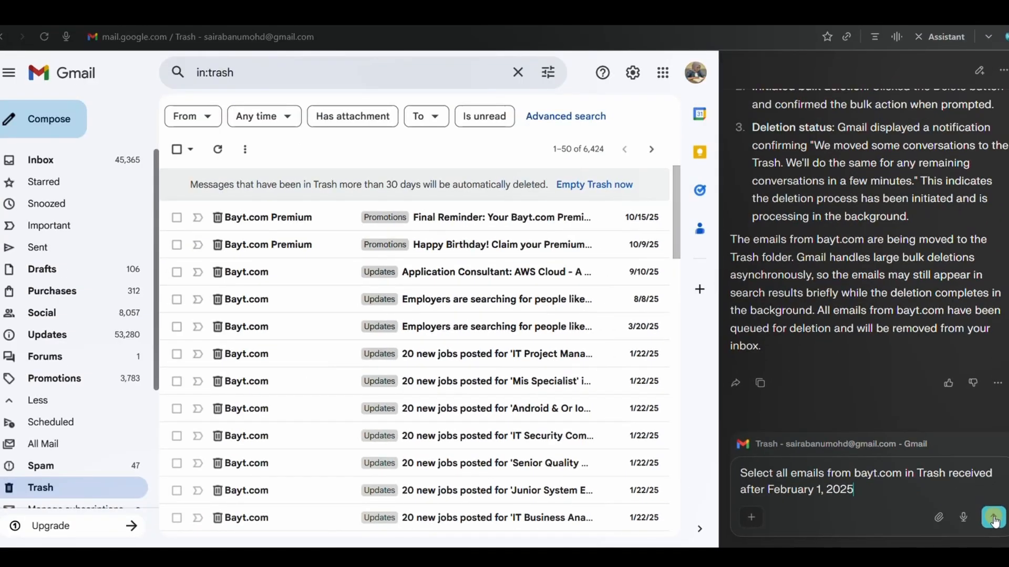
Step: Have the Assistant select all bayt.com emails in Trash received after February 1, 2025 and restore them
click(992, 520)
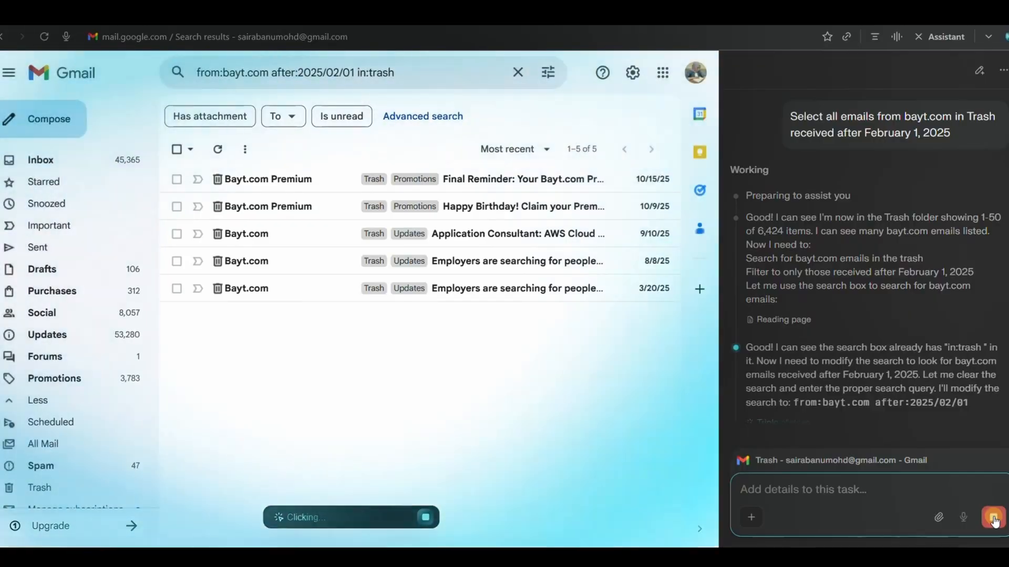
text(restore the)
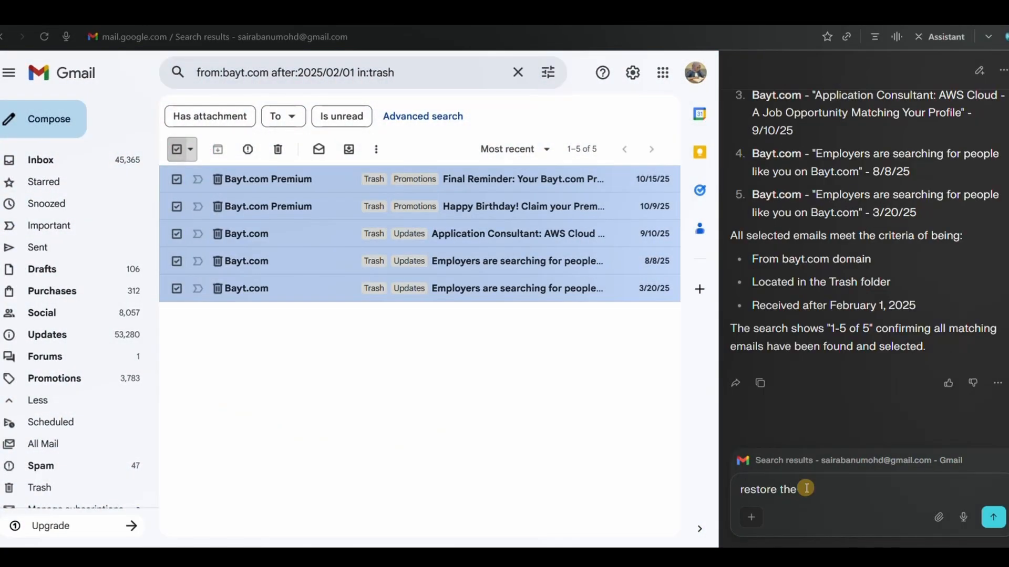
text(m)
key(Return)
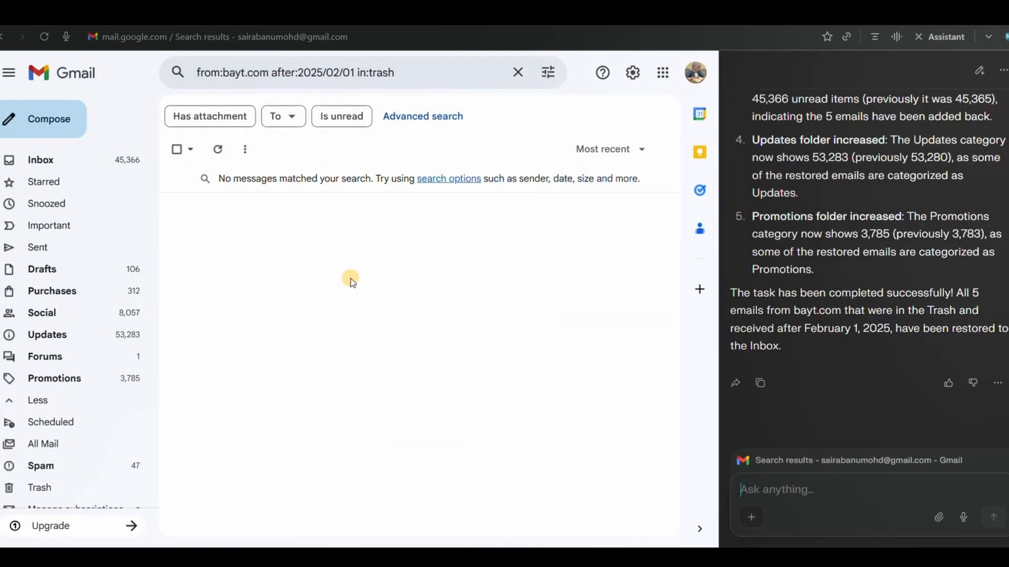
Step: Return to the inbox and search the mail for "bayt" to check the restored emails
click(64, 172)
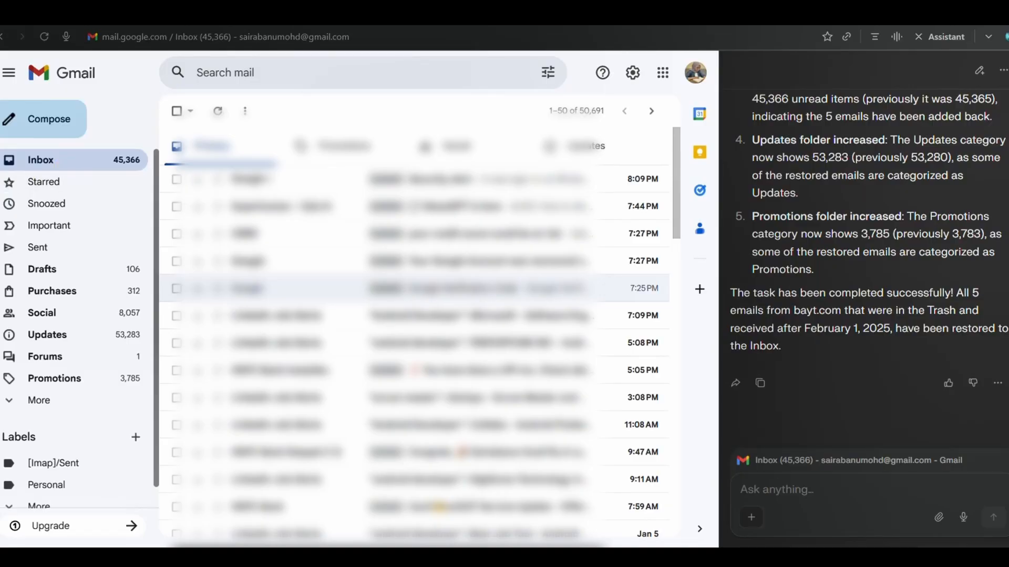
click(221, 72)
text(bayt)
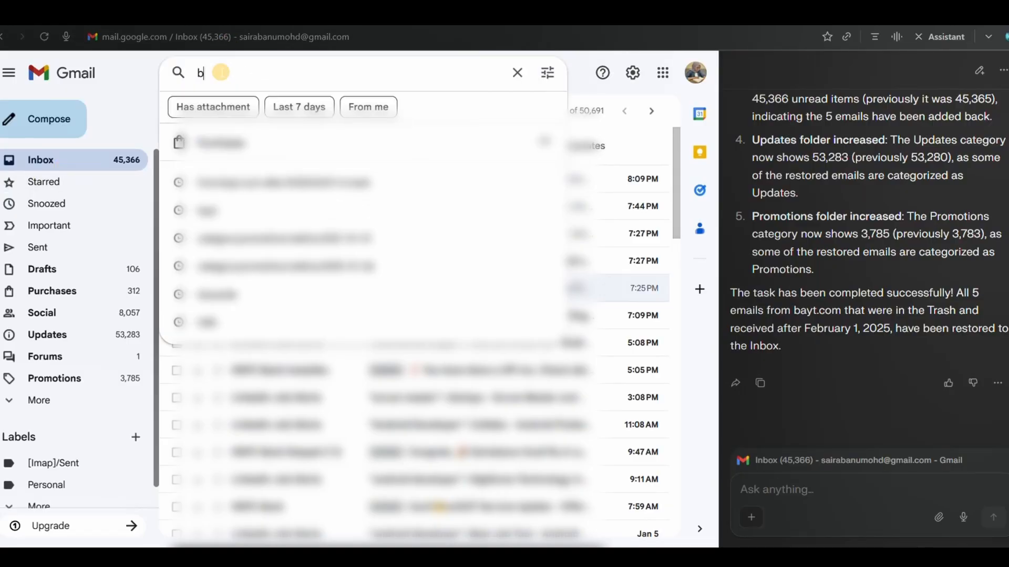
key(Return)
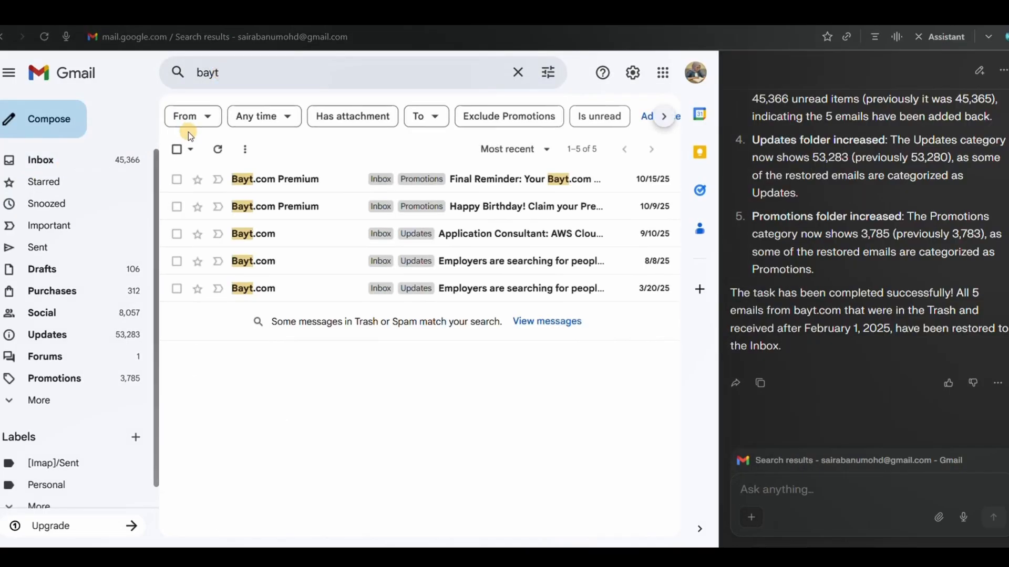